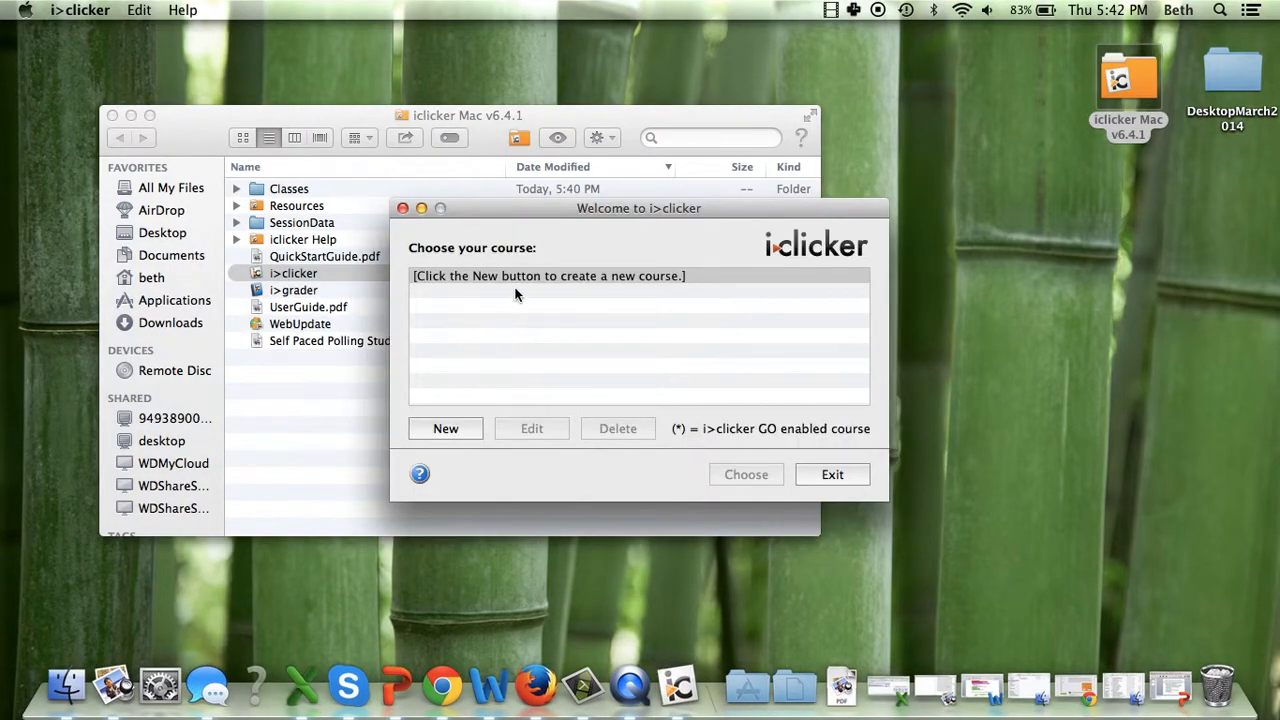
Create a new course named "MMW13 ReadingQuiz", leaving the course and section numbers blank
click(447, 429)
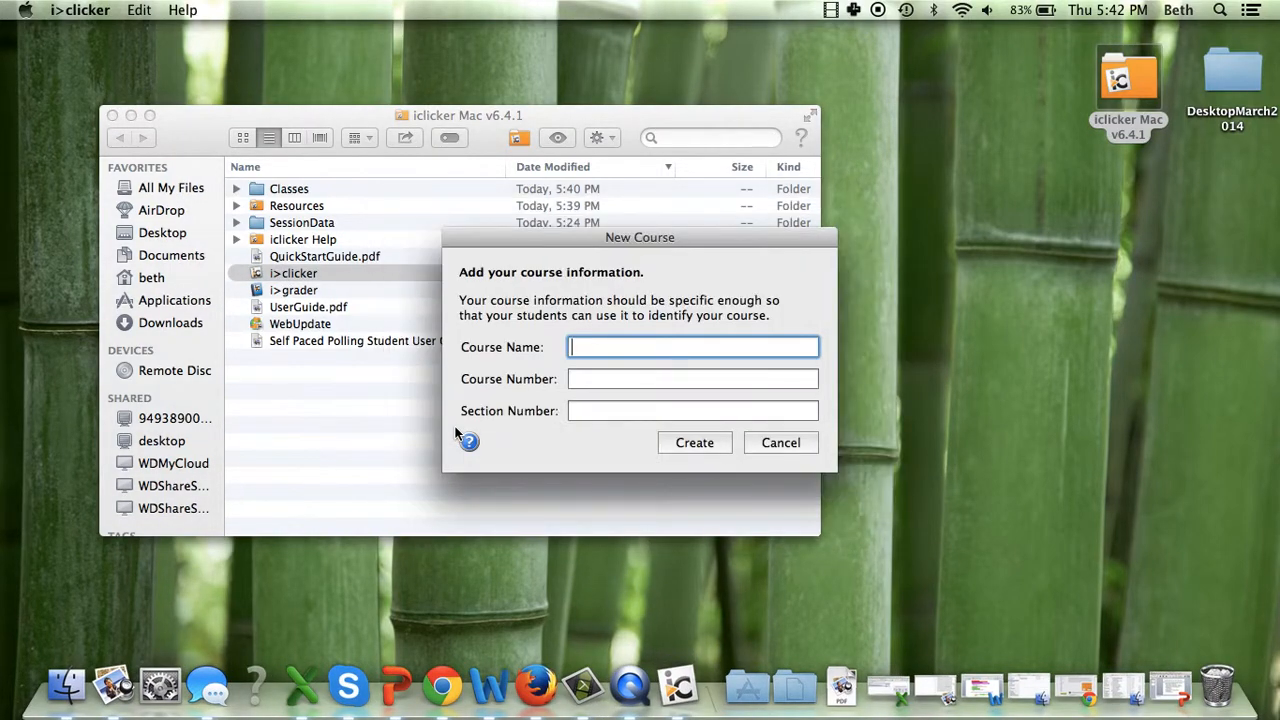
text(MMW13)
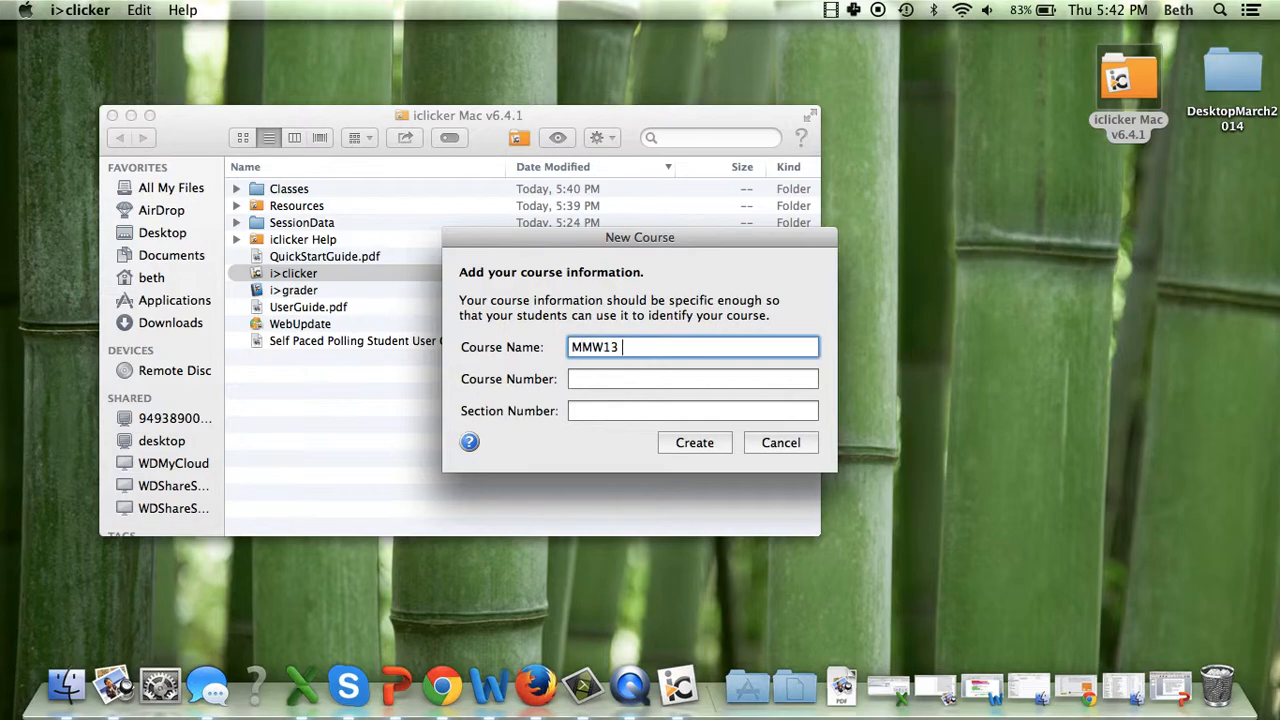
text( ReadingQuiz)
click(695, 443)
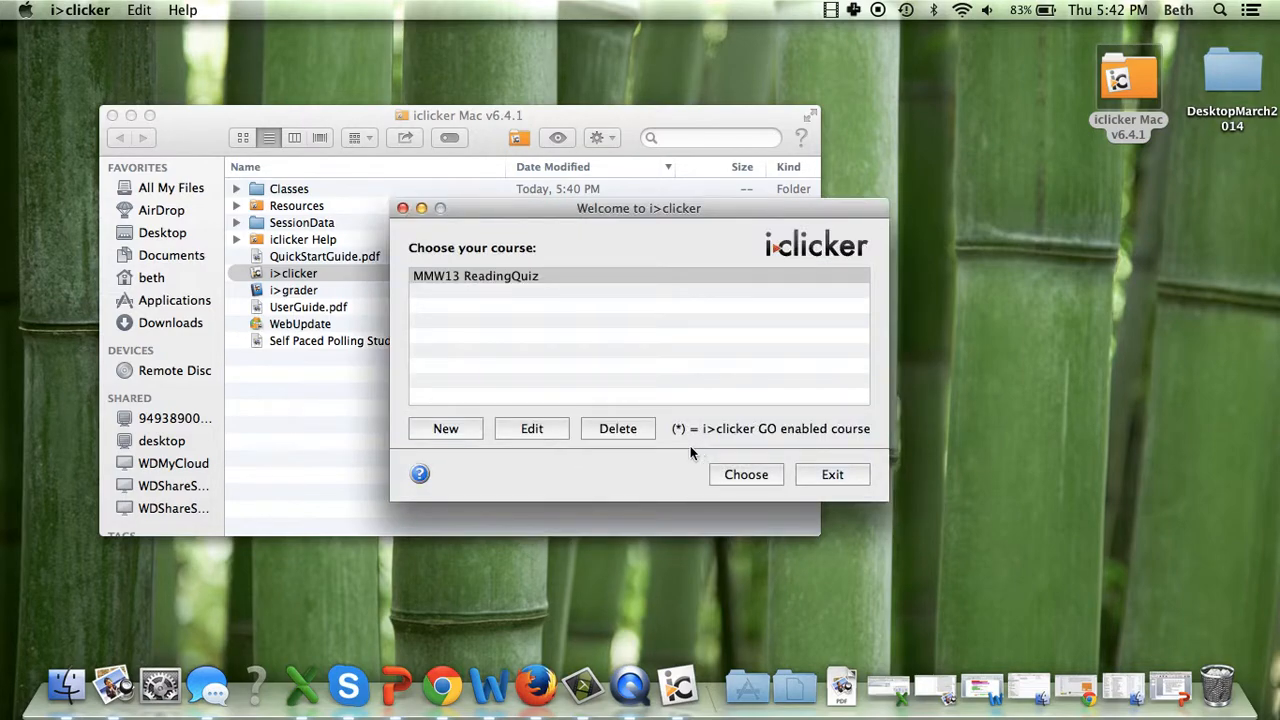
Create a second course named "MMW13 Participation", leaving the course and section numbers blank
click(432, 429)
text(MM)
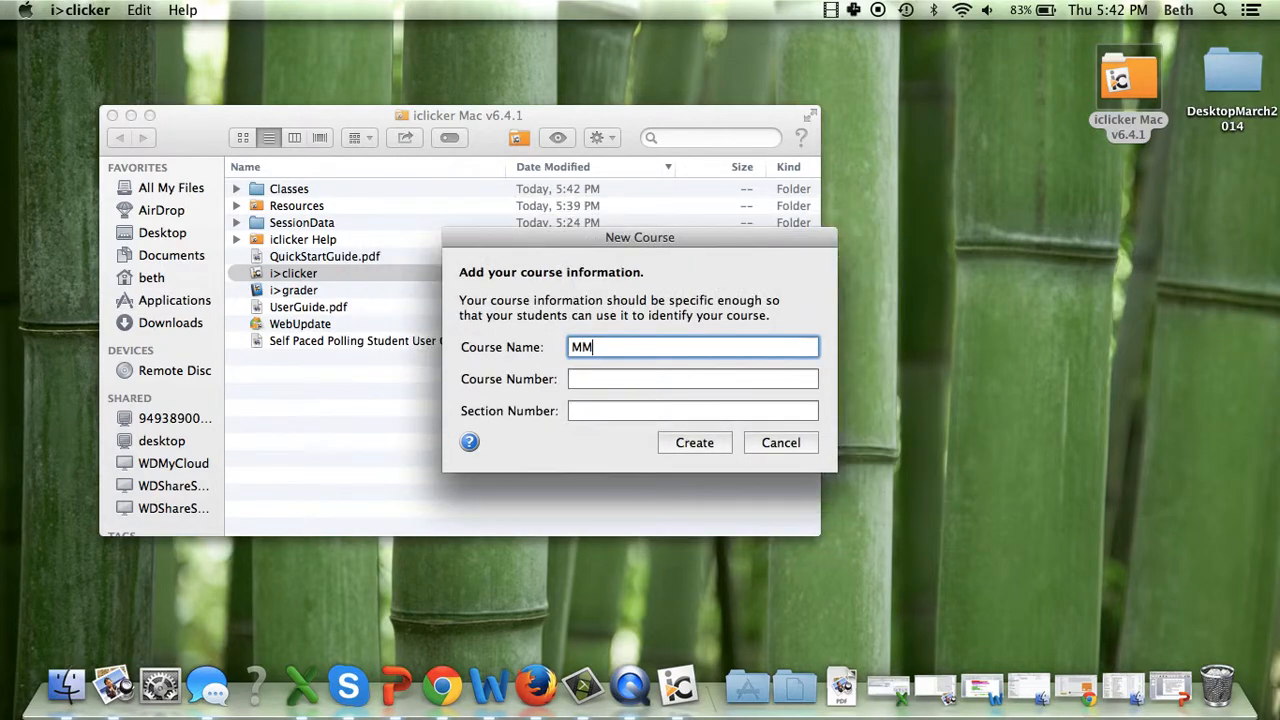
text(W 13Participation)
click(711, 446)
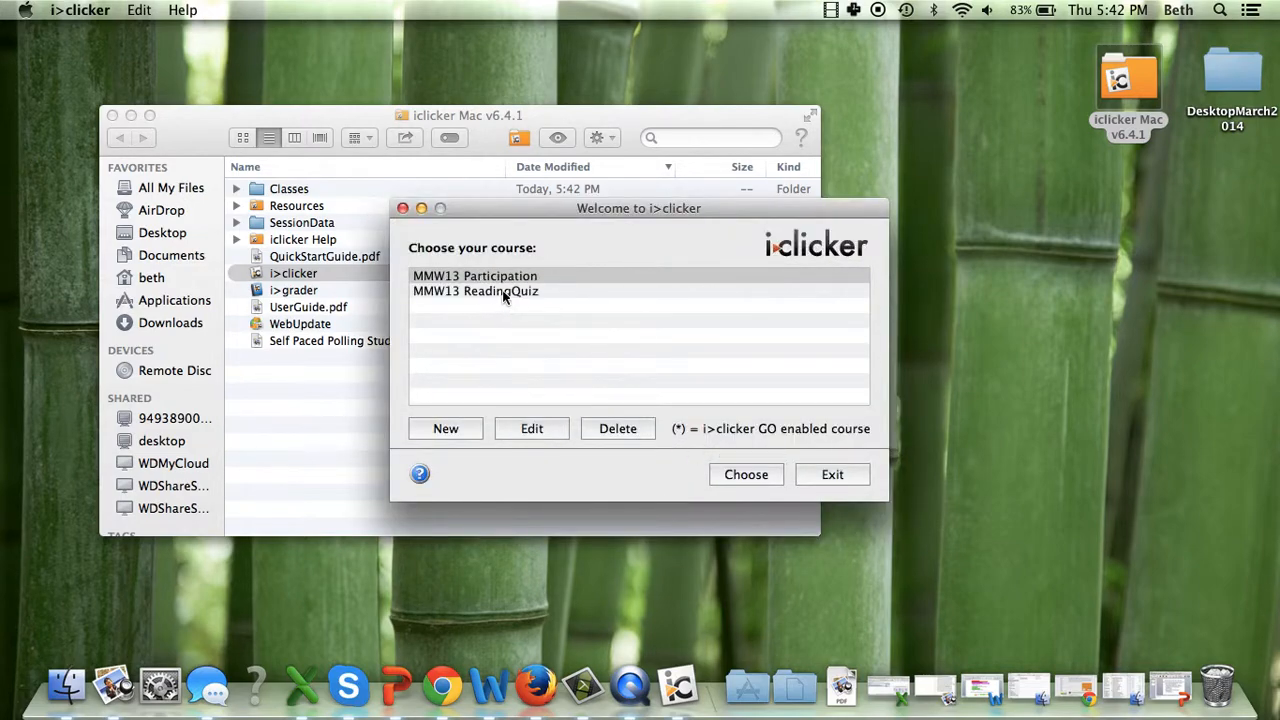
click(502, 291)
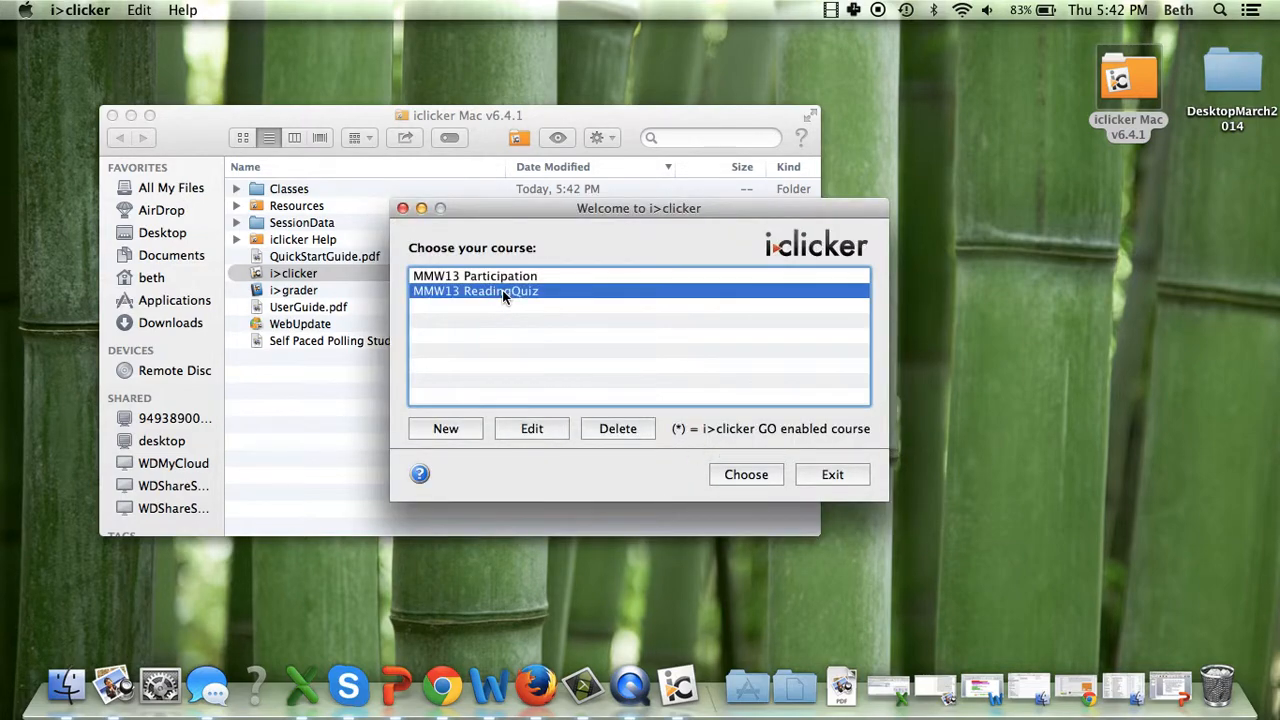
click(446, 429)
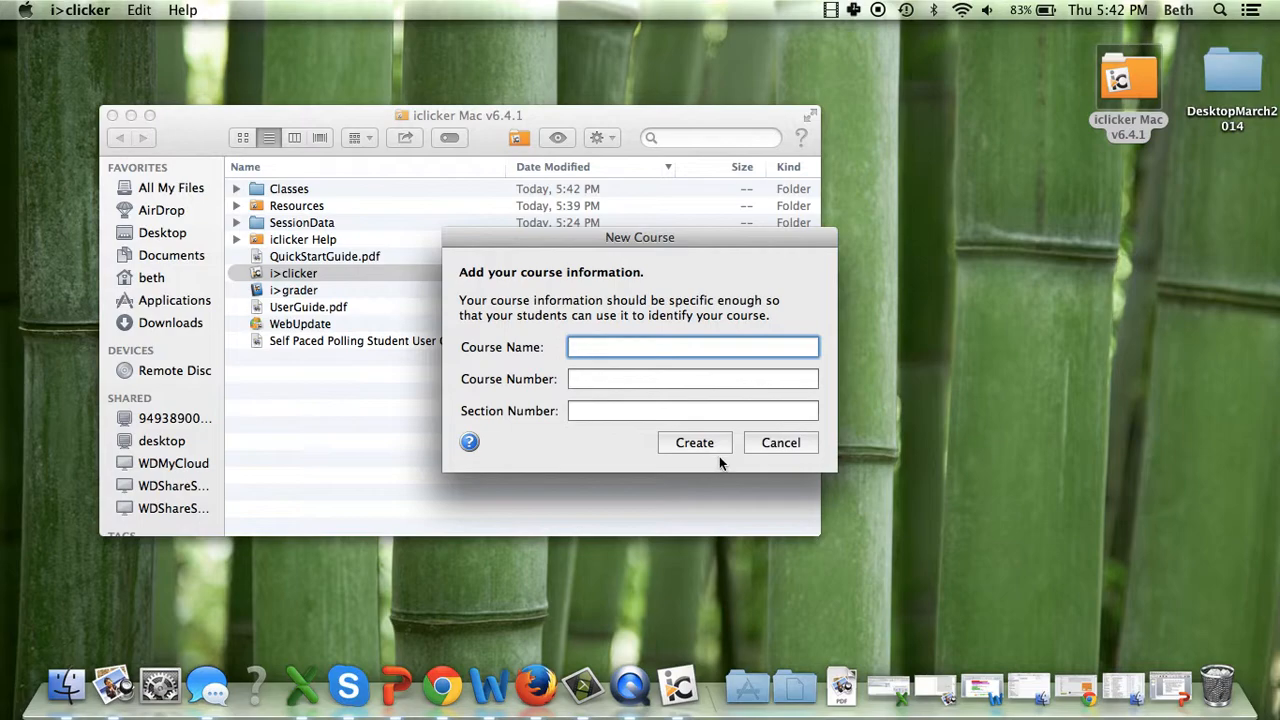
click(765, 446)
Choose the MMW13 ReadingQuiz course and open its settings
click(470, 291)
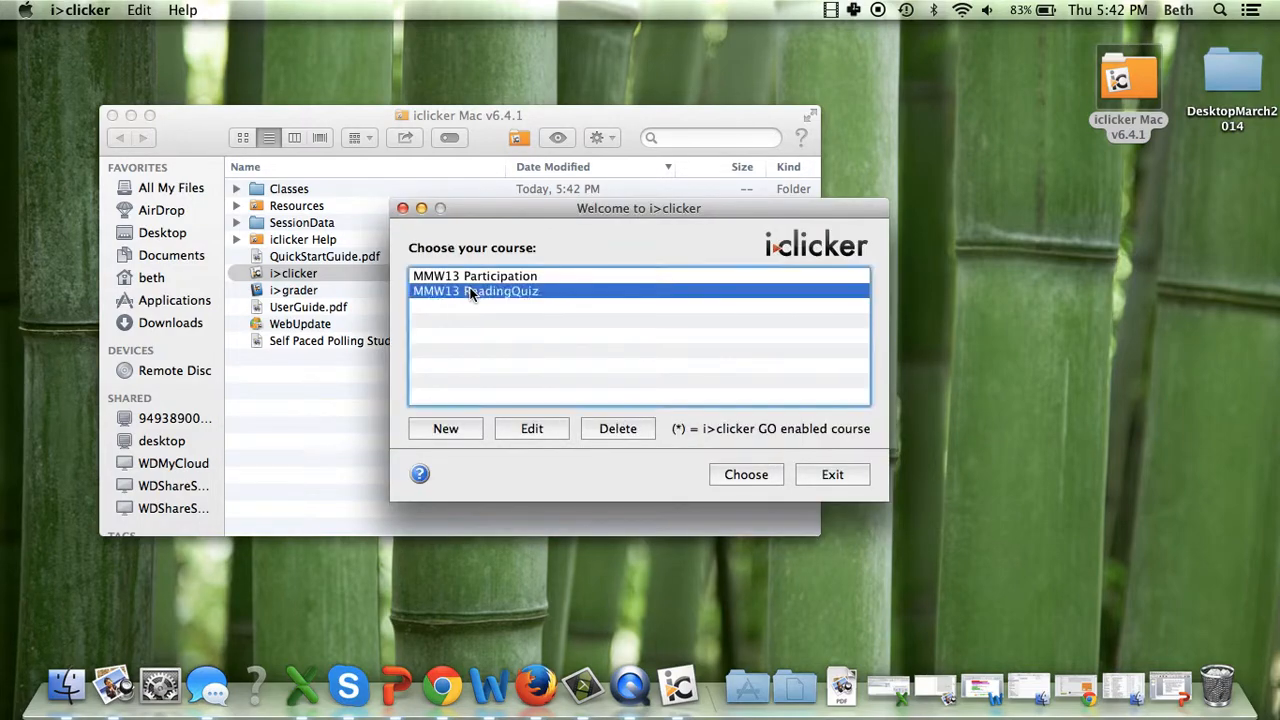
click(745, 475)
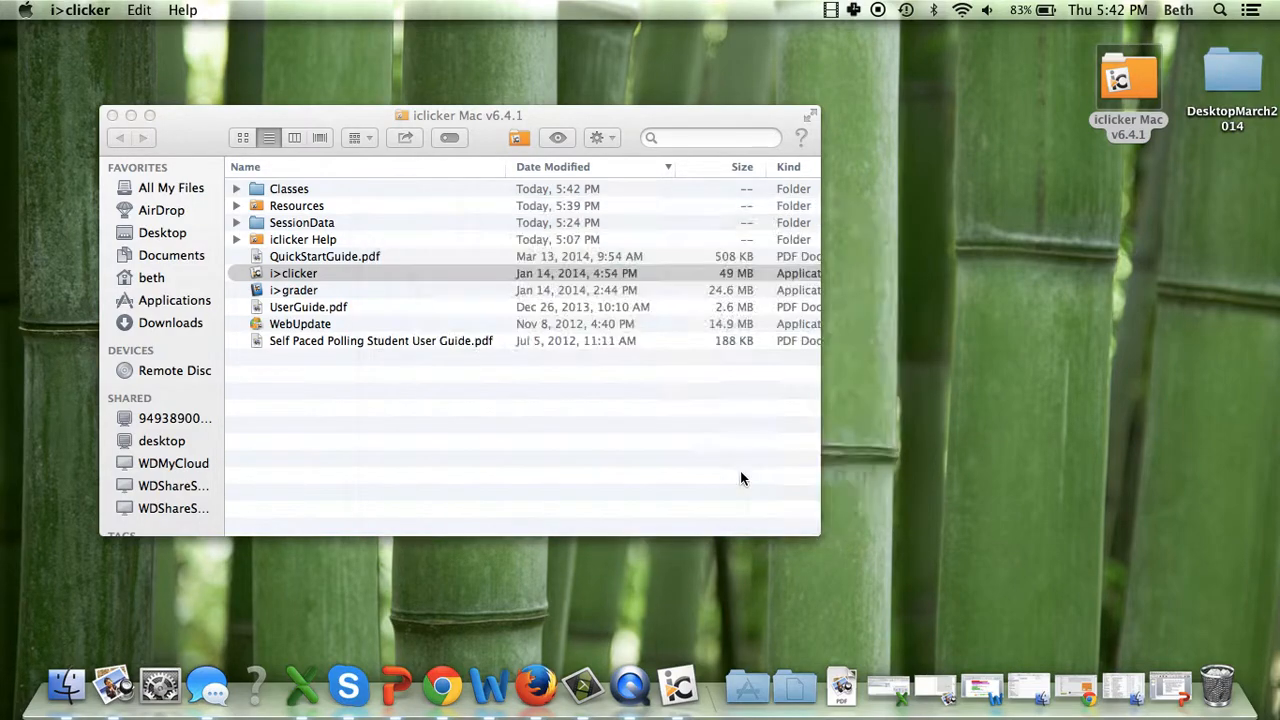
click(786, 470)
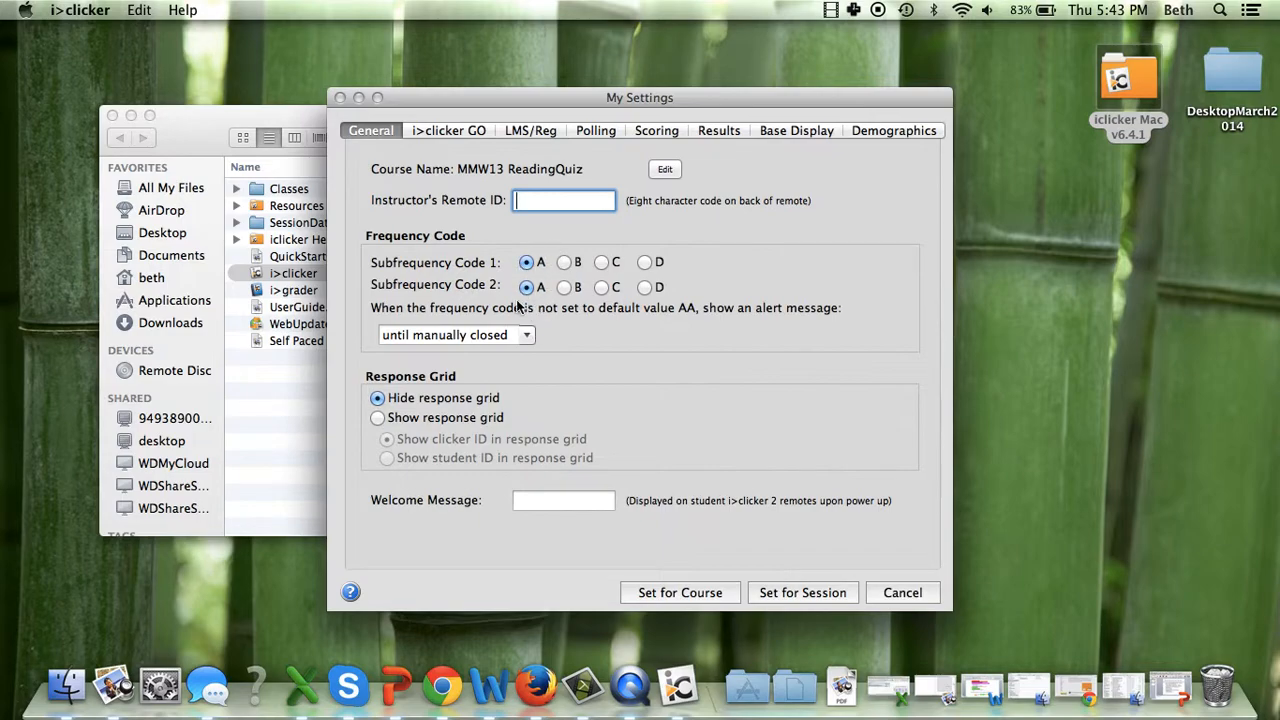
Set the ReadingQuiz course's learning management system to Blackboard, Version 8 (and above)
click(533, 131)
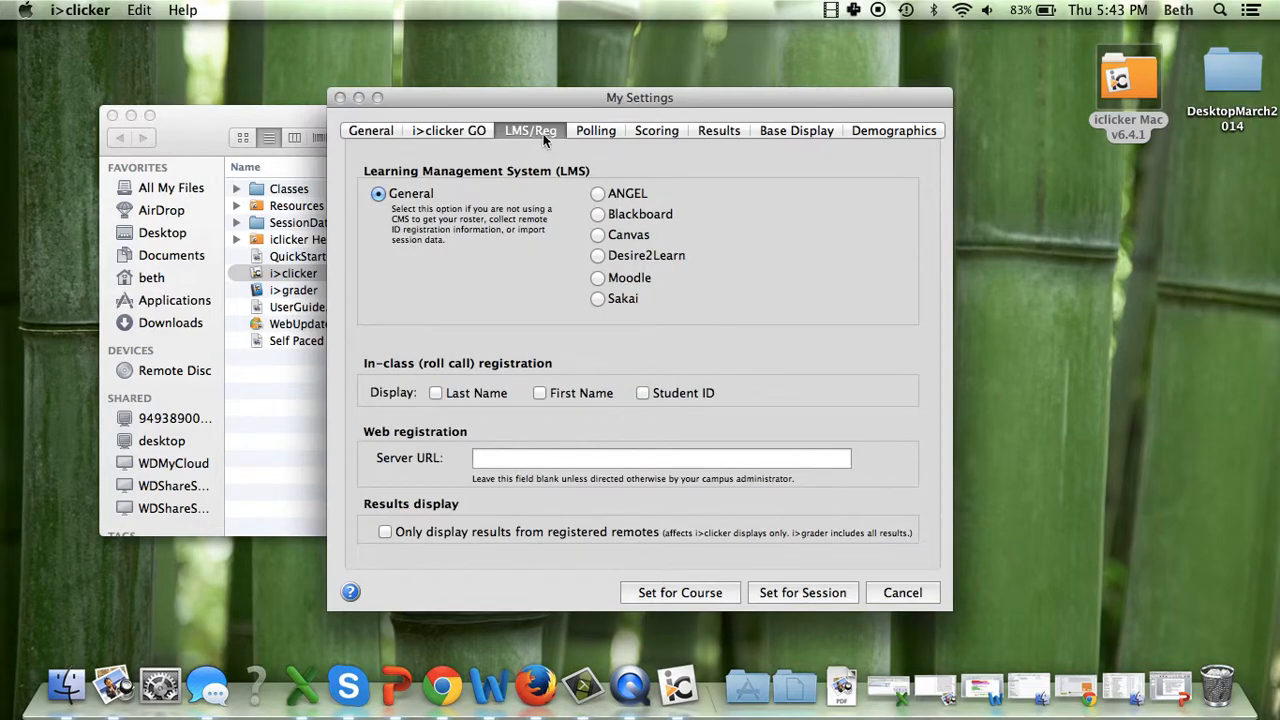
click(598, 214)
click(781, 212)
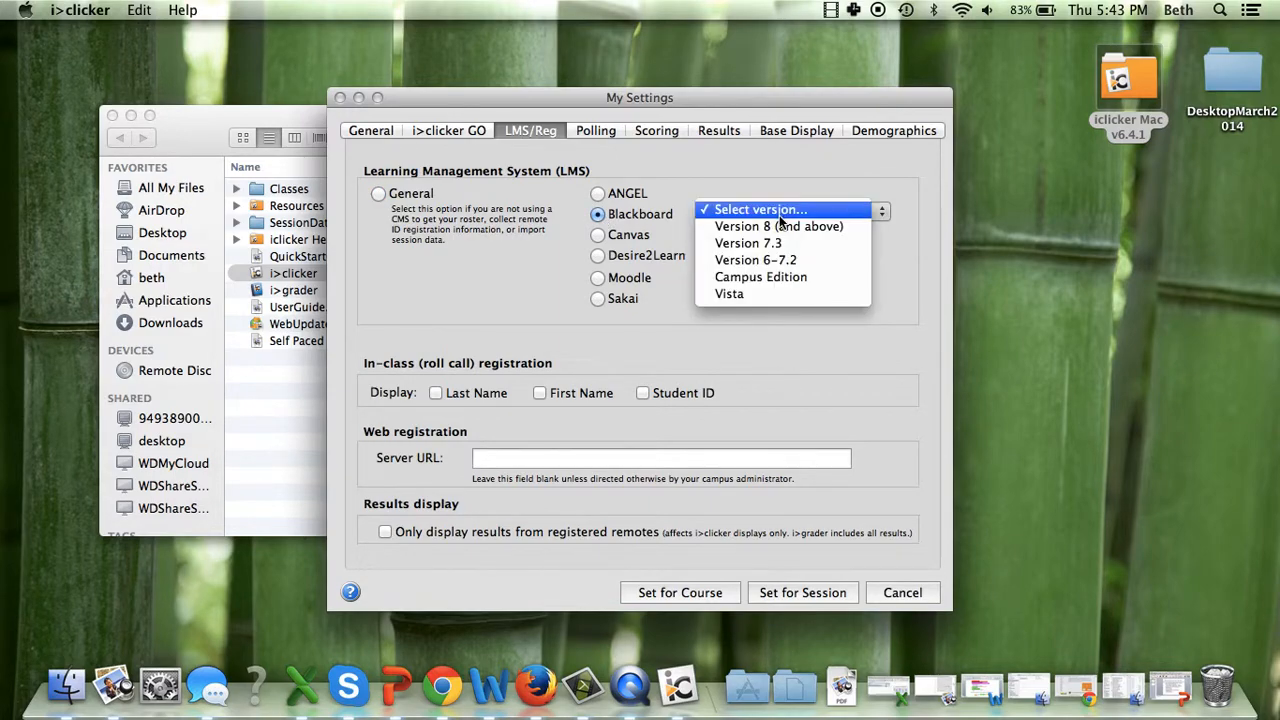
click(777, 226)
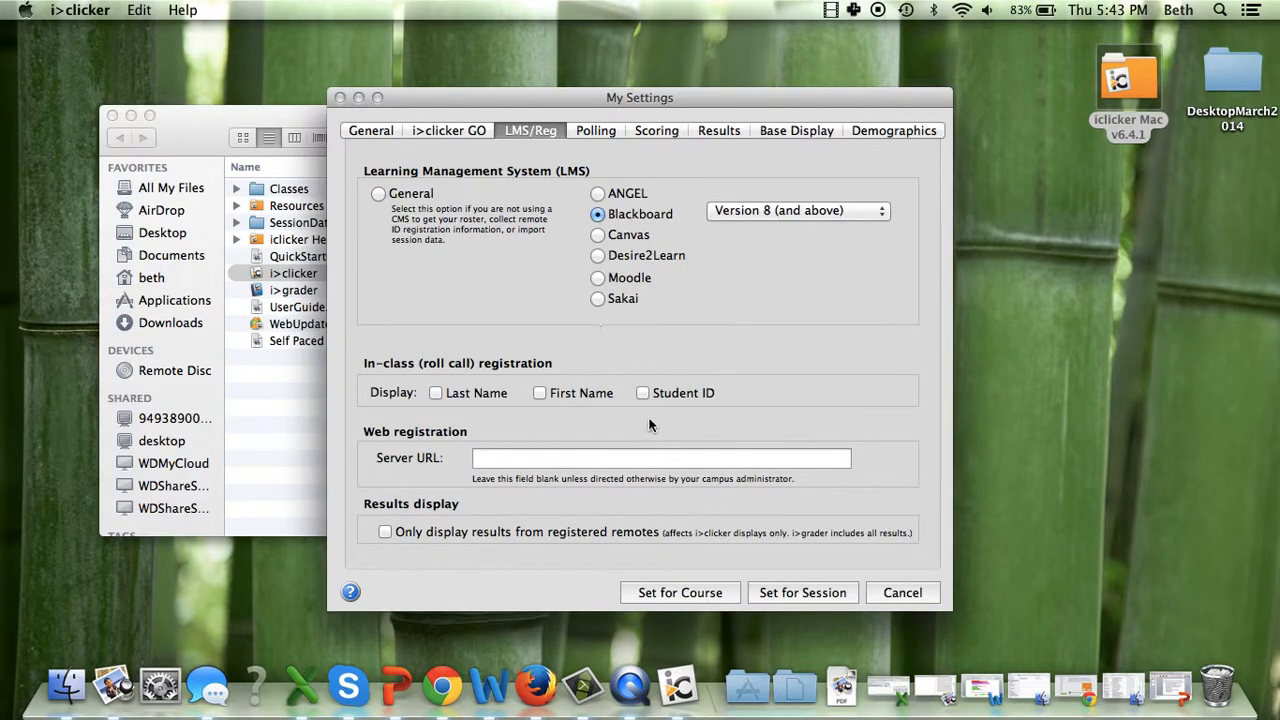
Review the ReadingQuiz scoring options for participation and performance points, and apply the settings to the whole course
click(655, 132)
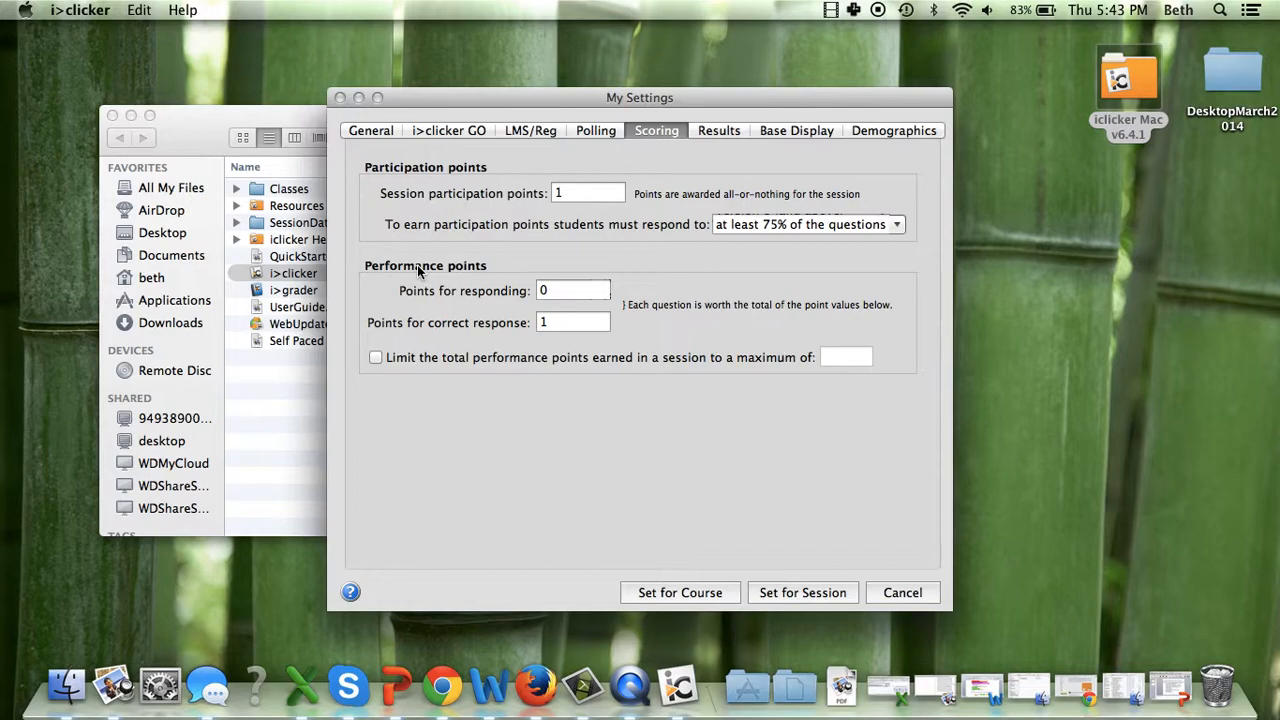
mouse_move(419, 270)
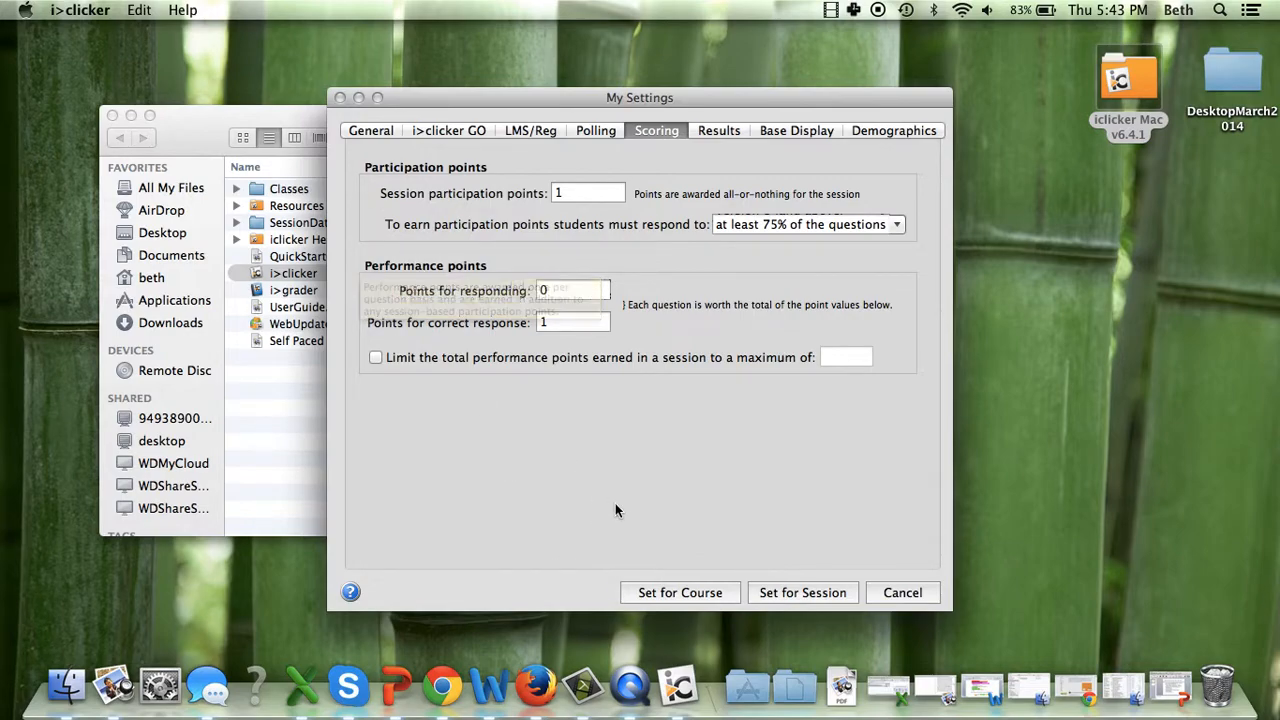
click(699, 593)
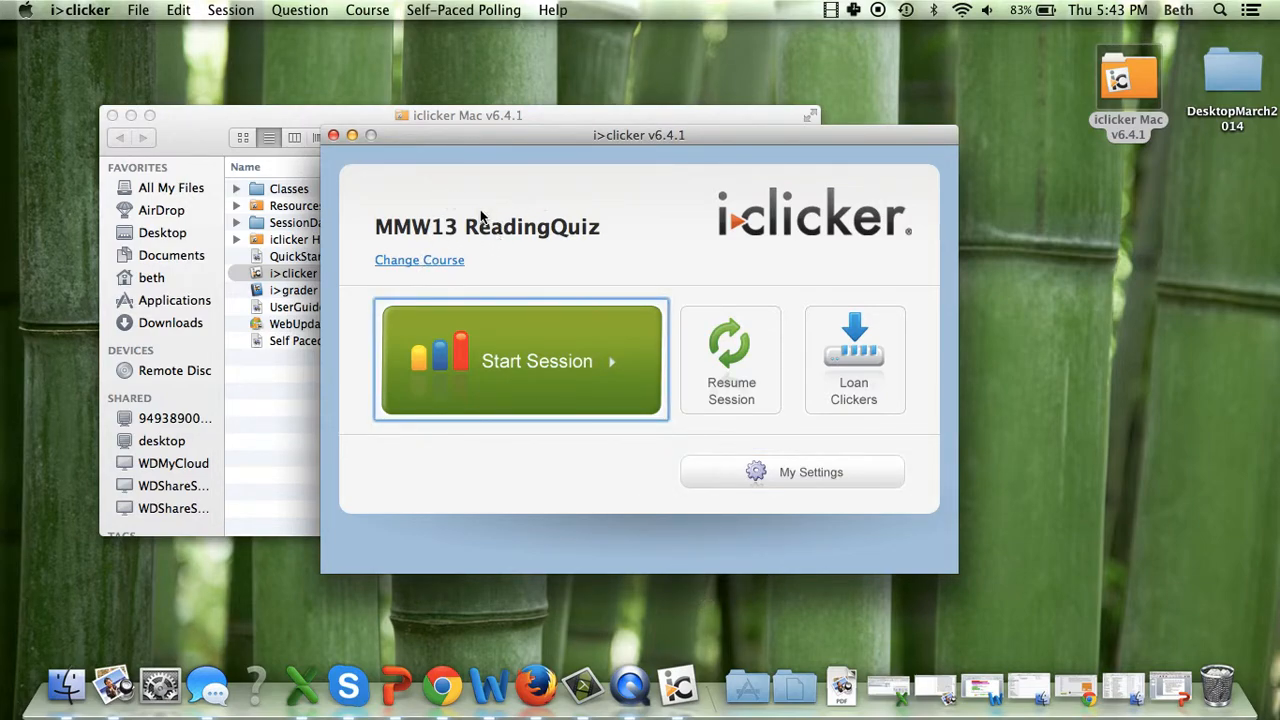
Switch to the MMW13 Participation course and open its settings
click(431, 260)
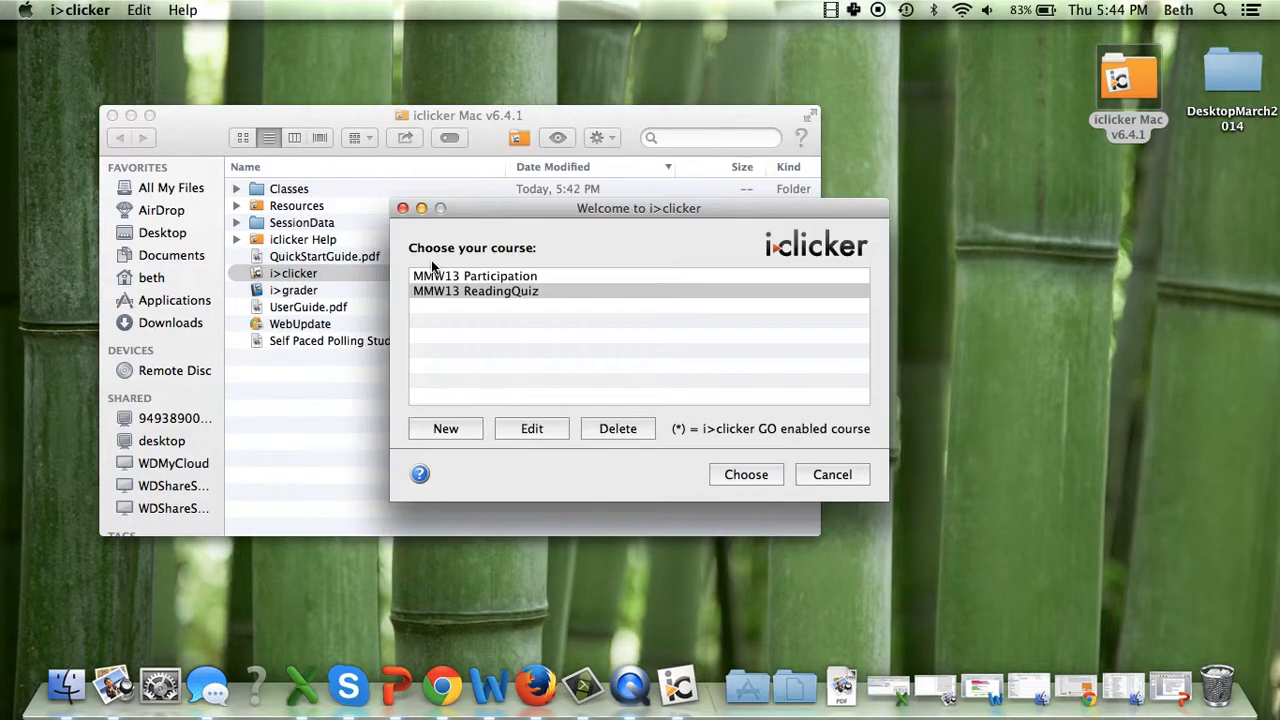
click(471, 280)
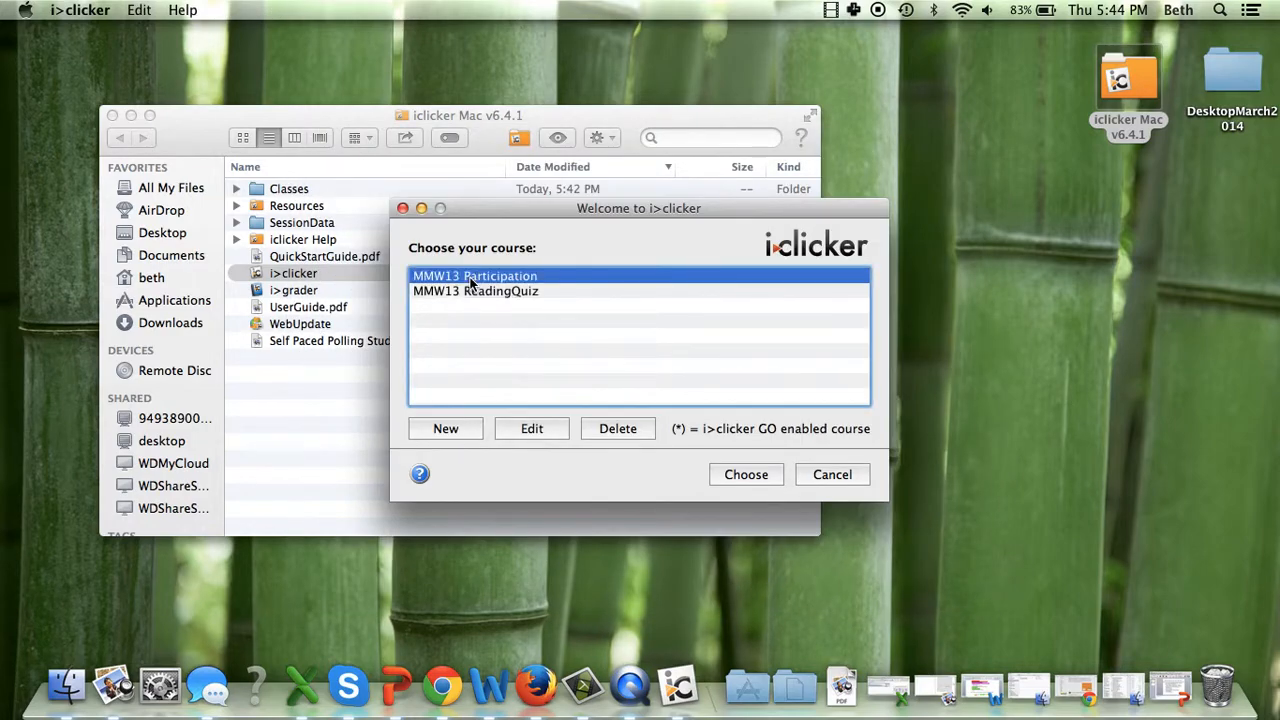
click(744, 474)
click(745, 477)
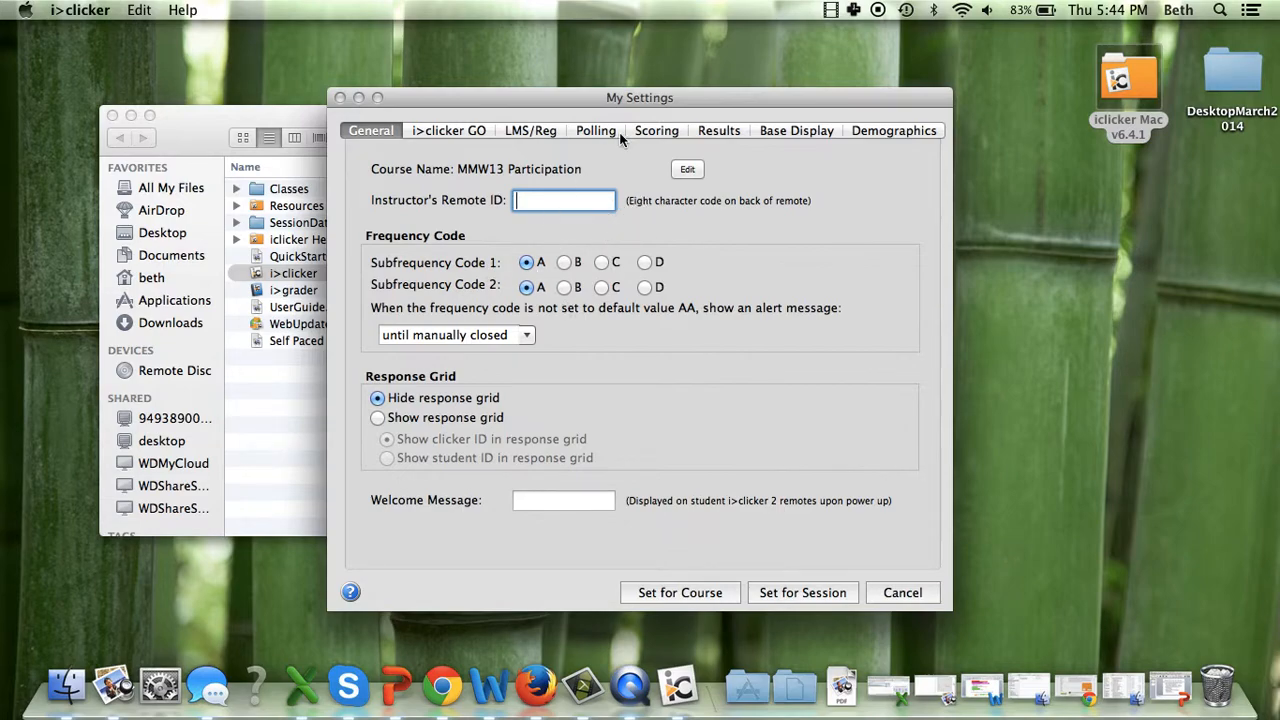
Set the Participation course's learning management system to Blackboard, Version 8 (and above)
click(545, 137)
click(600, 215)
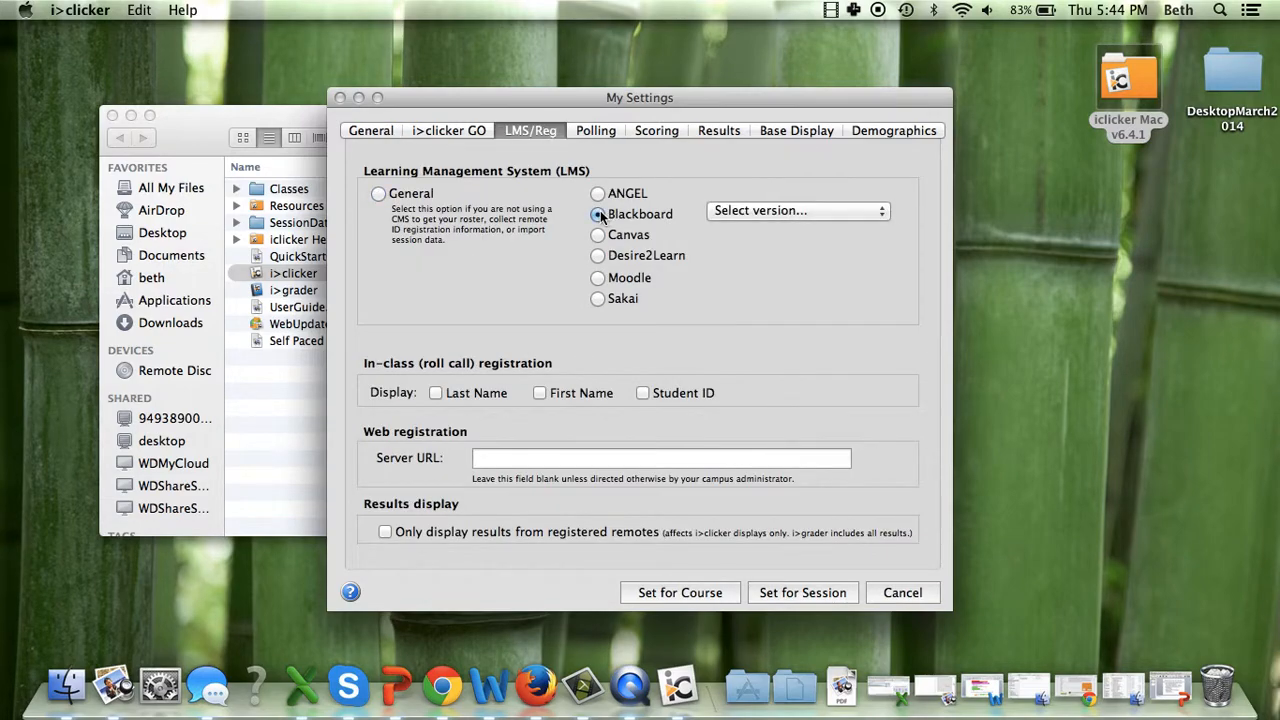
click(789, 211)
click(794, 227)
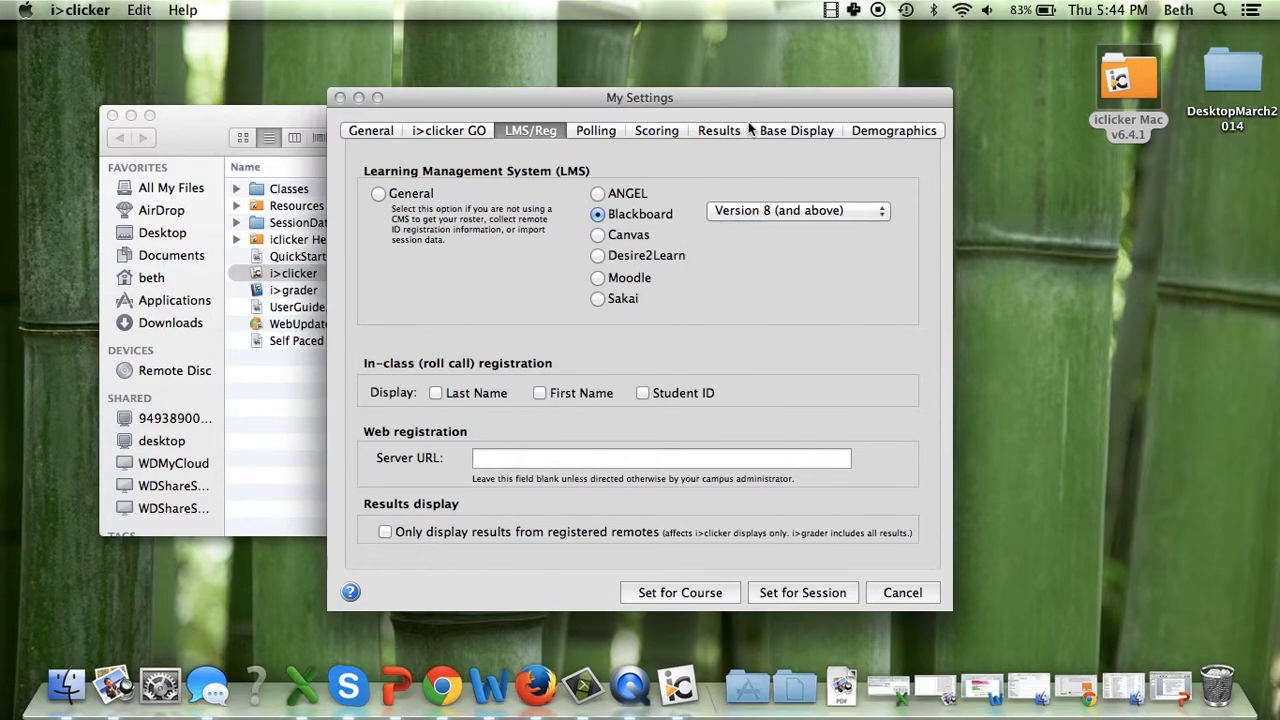
In the Participation course's scoring, try requiring responses to 100% of the questions, and set the requirement back to at least 75%
click(658, 134)
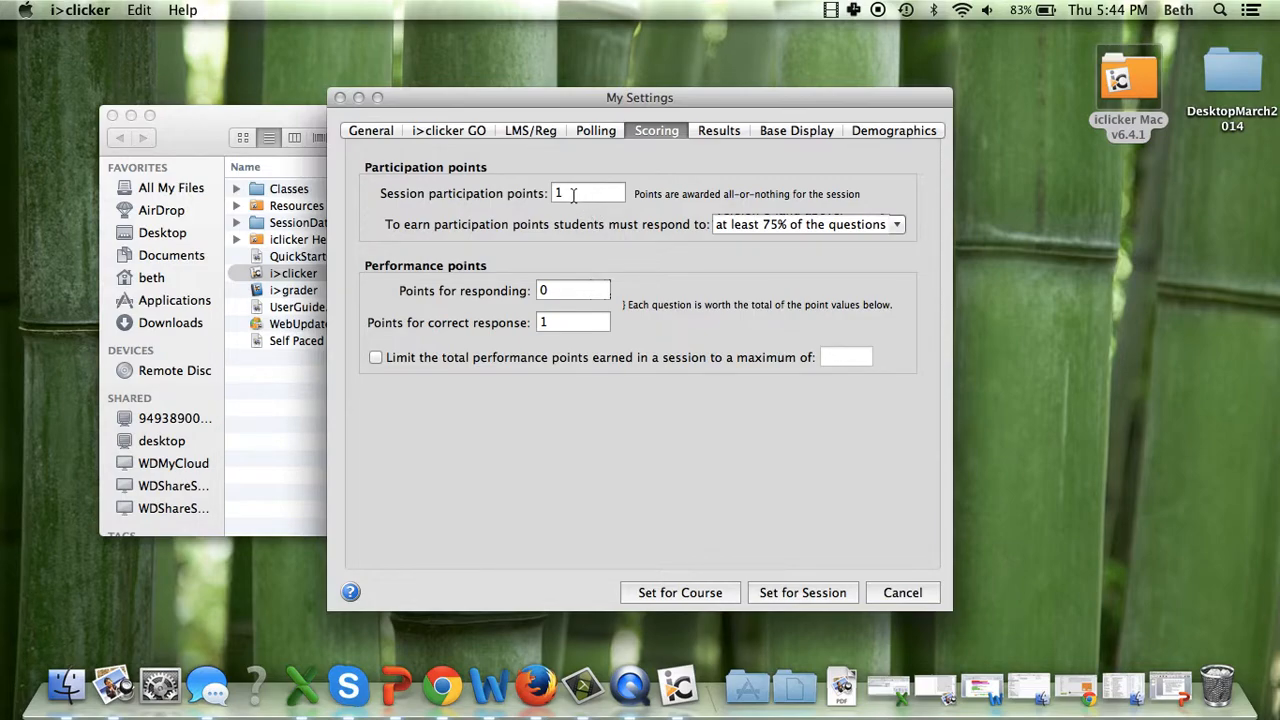
click(898, 226)
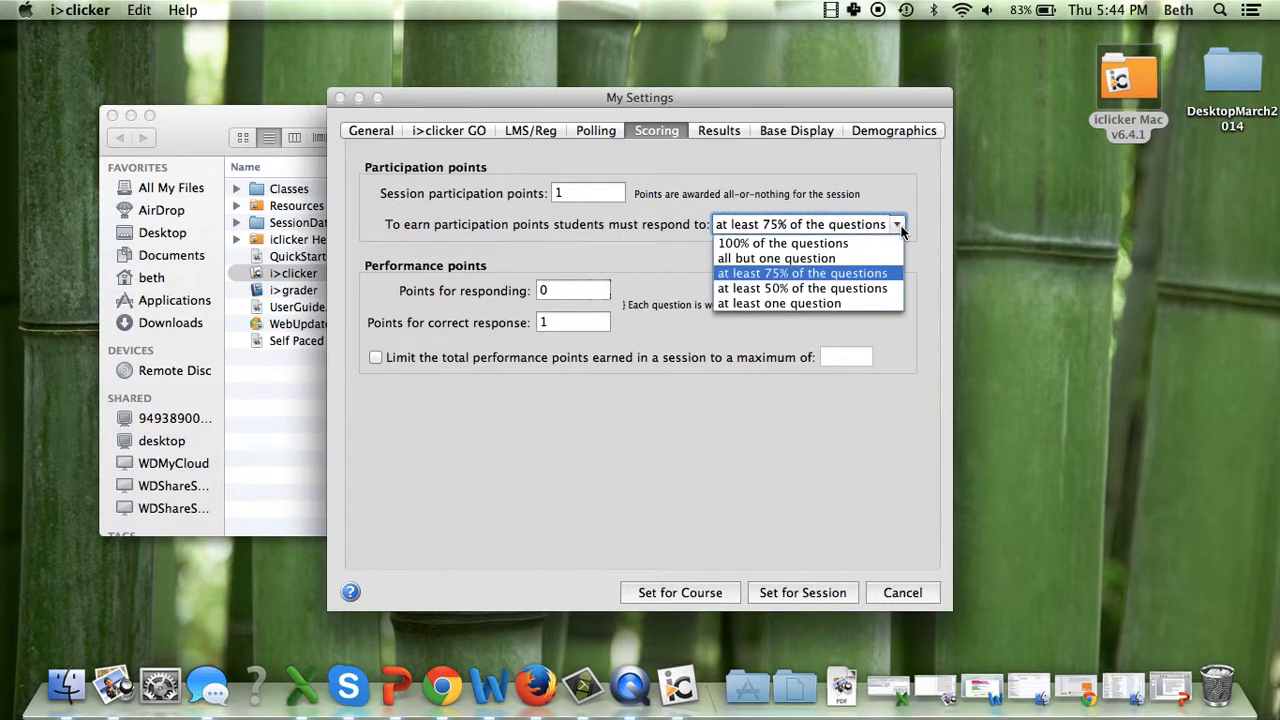
click(800, 244)
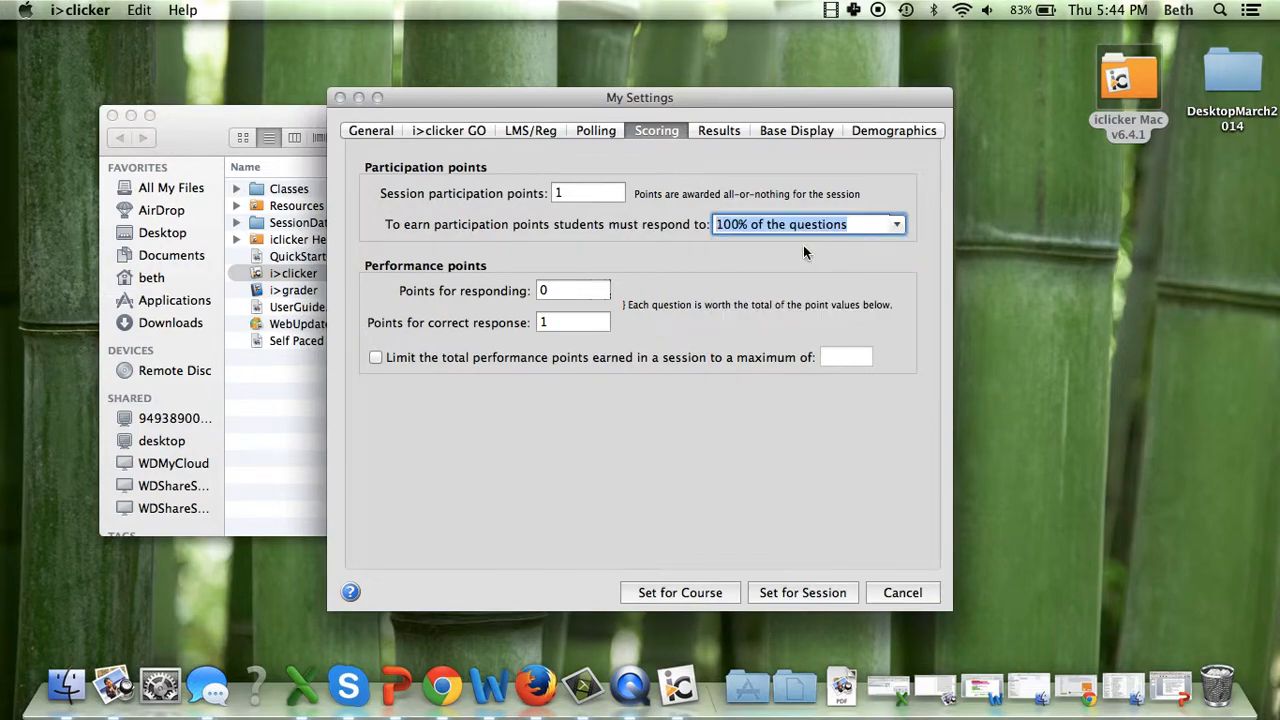
click(897, 228)
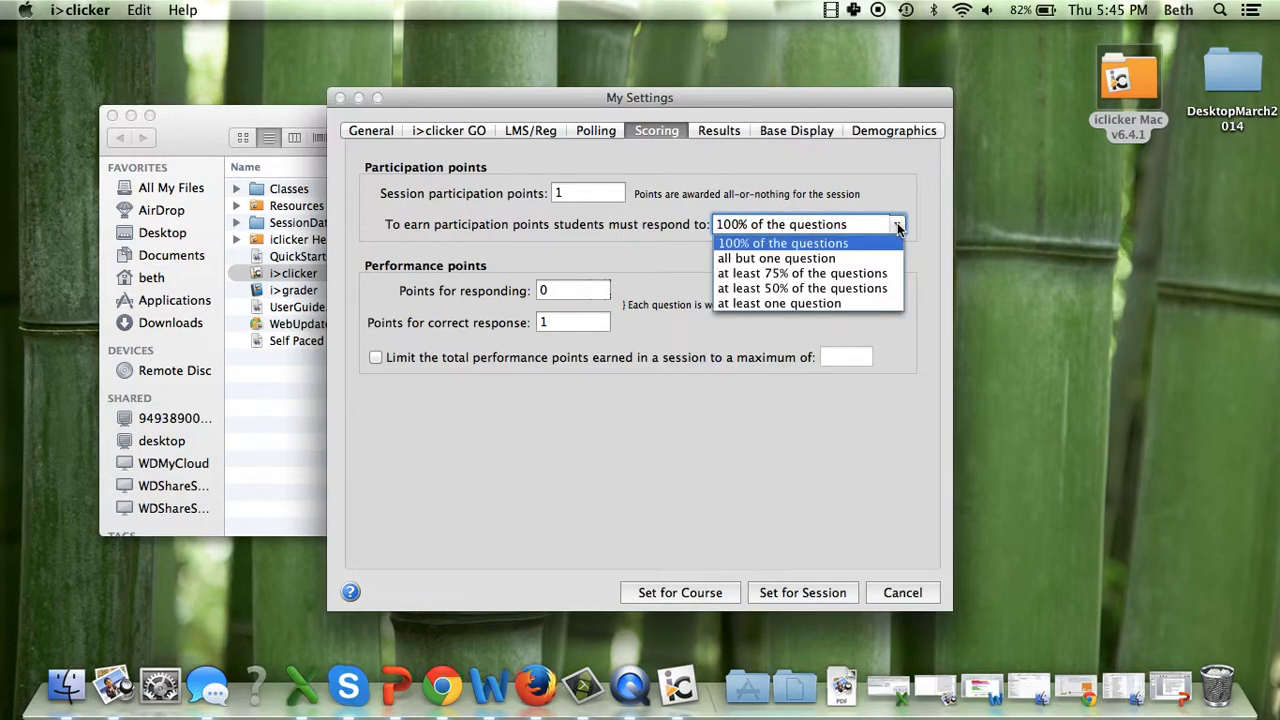
click(795, 273)
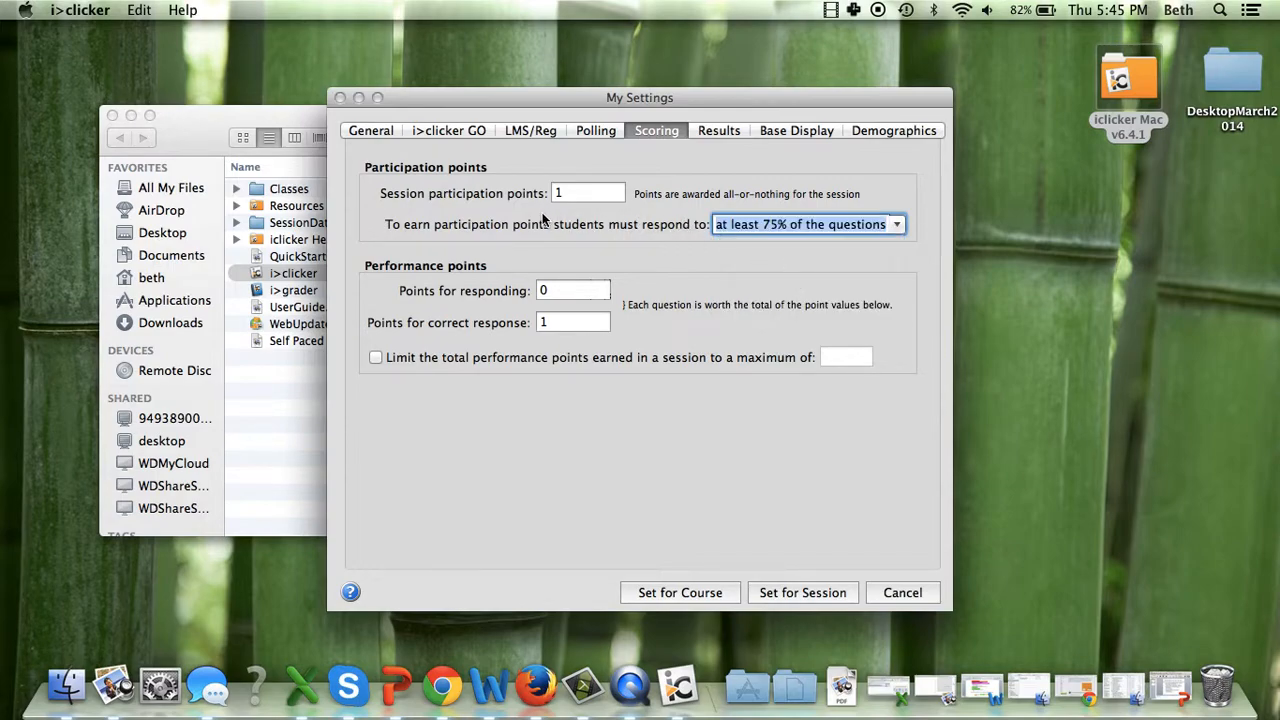